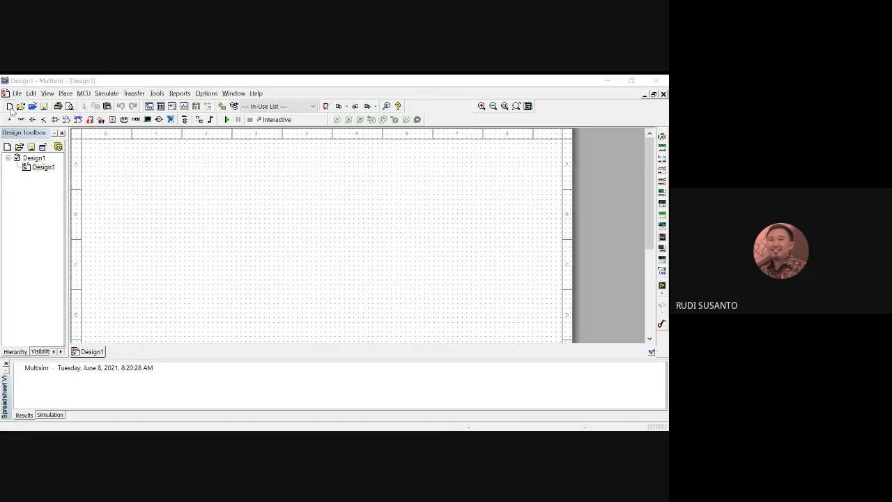
Create a new blank design and make Design2 the active schematic.
click(10, 106)
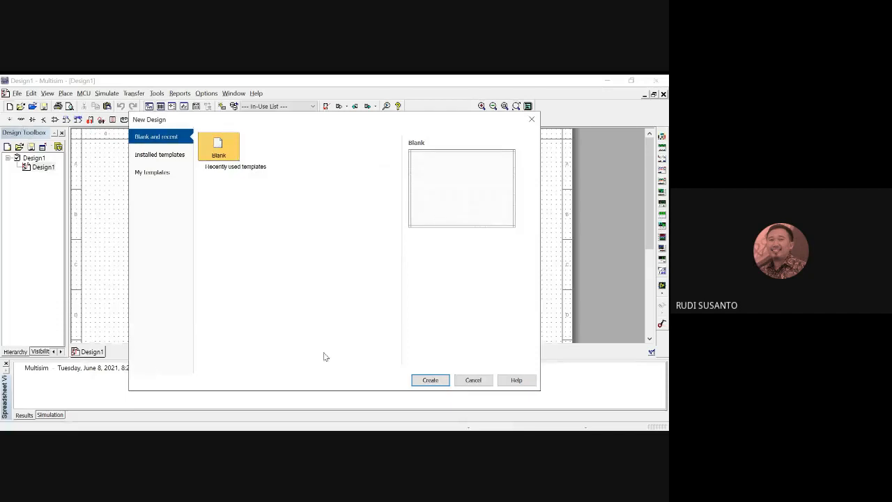
click(432, 382)
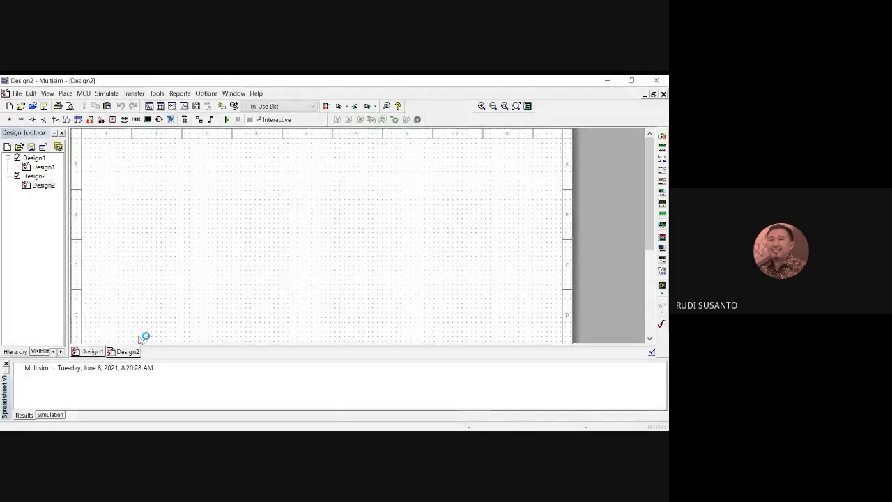
click(90, 352)
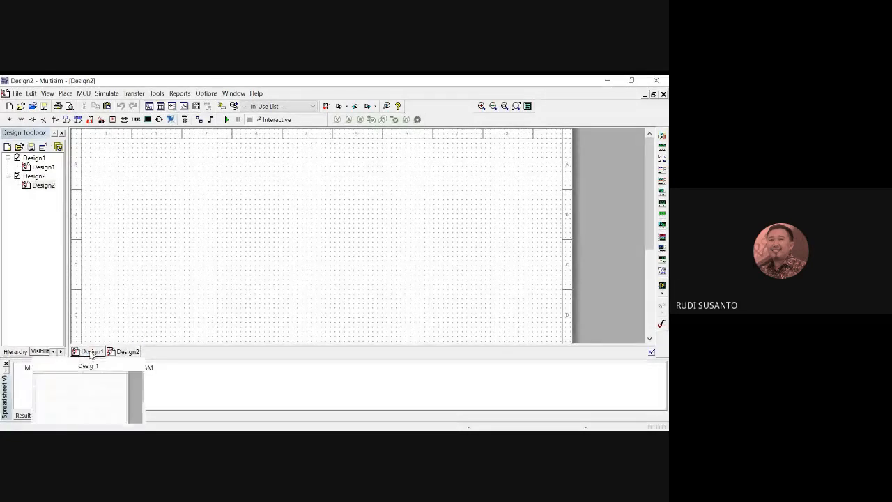
click(126, 351)
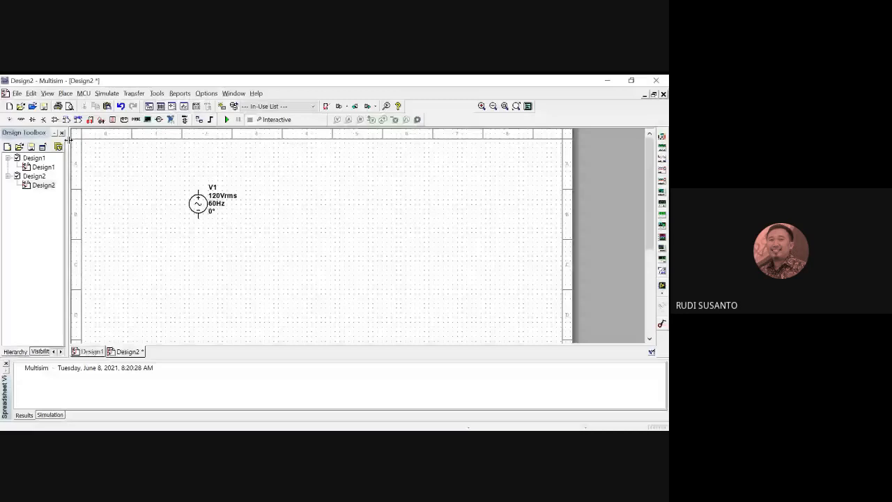
Place a GROUND component from the POWER_SOURCES family directly below AC source V1.
key(ctrl+w)
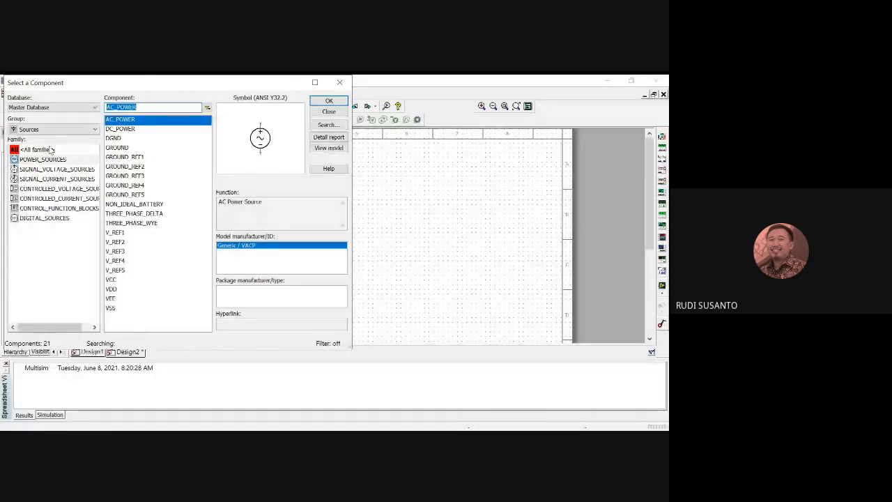
click(115, 148)
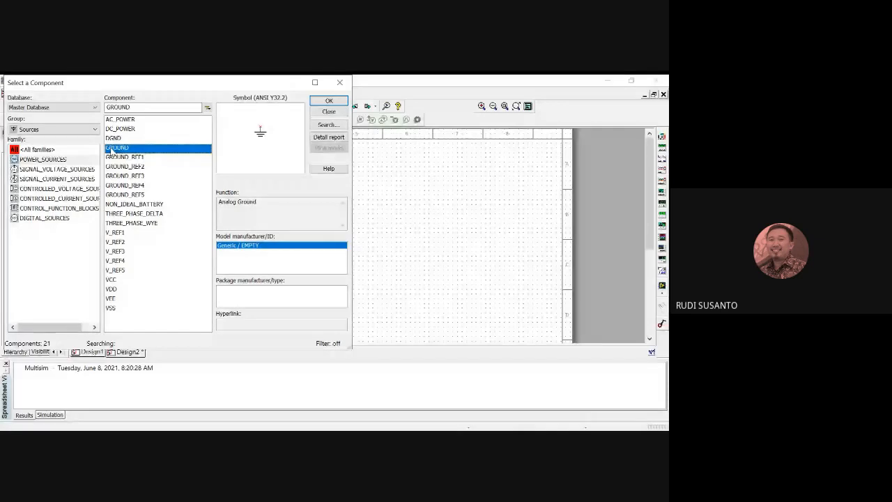
double_click(110, 148)
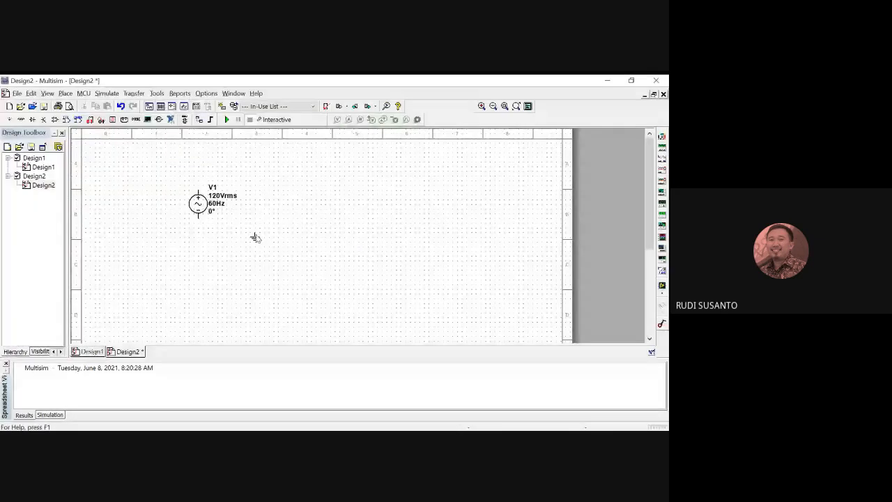
key(Escape)
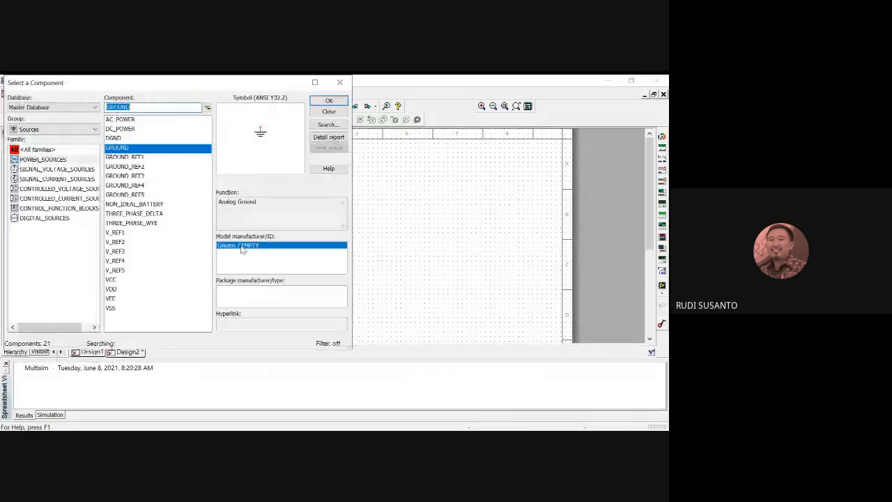
key(Return)
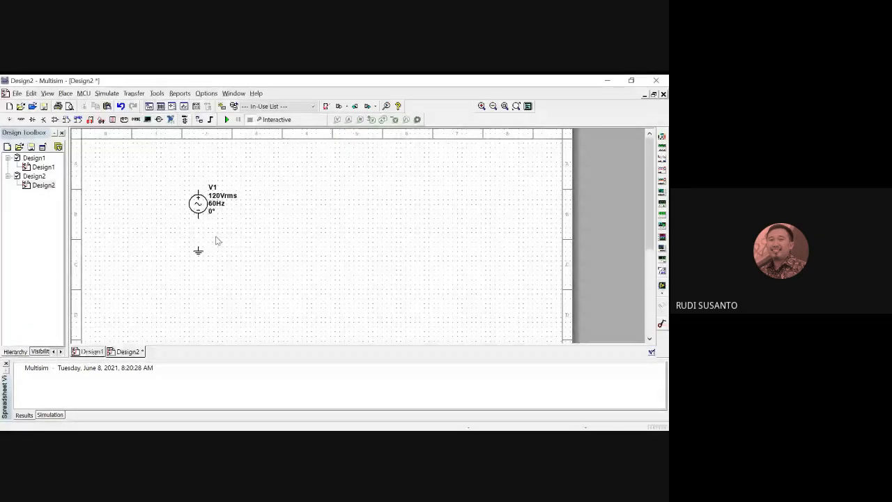
click(216, 241)
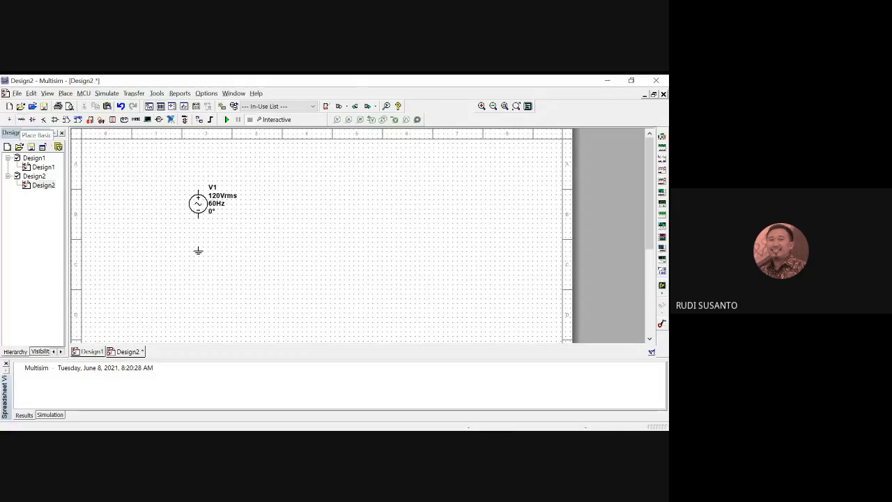
Open the RESISTOR family of the Basic group and browse its resistance values, starting from 1k.
click(21, 119)
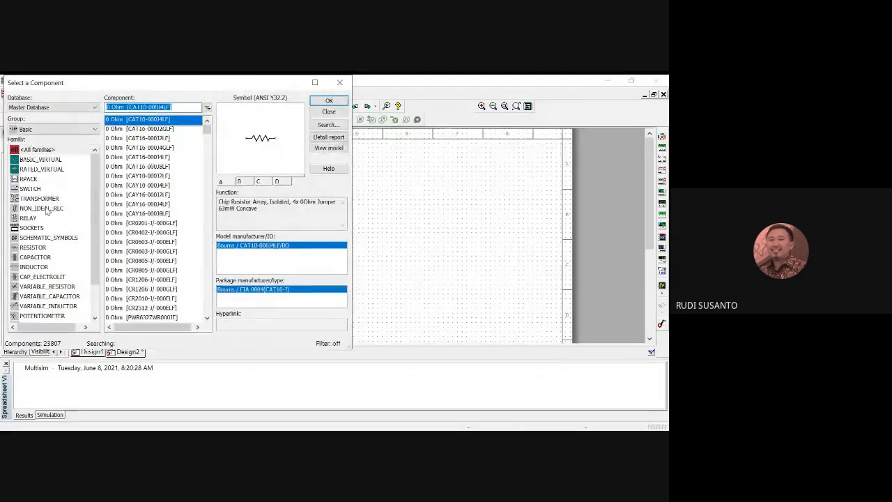
click(33, 247)
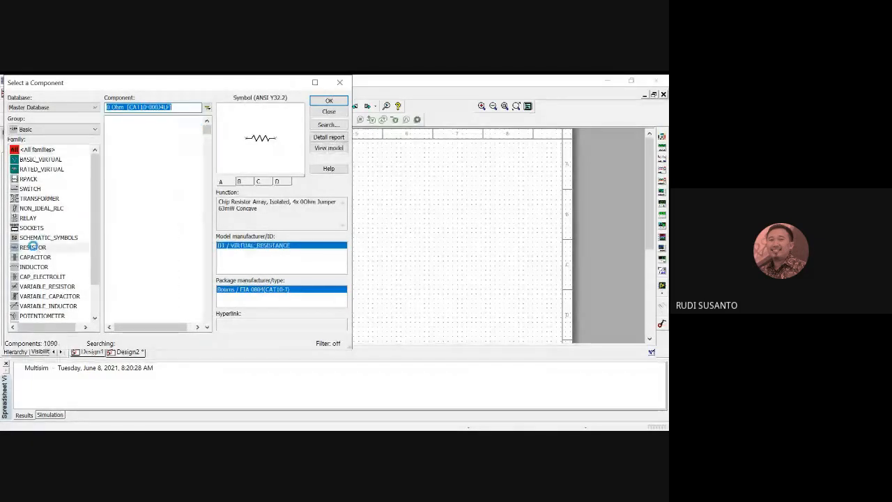
text(1k)
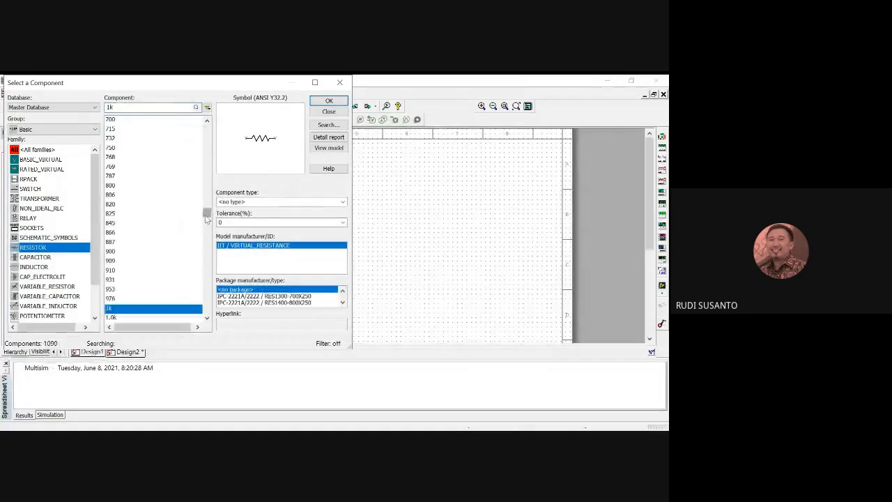
drag(207, 212, 207, 250)
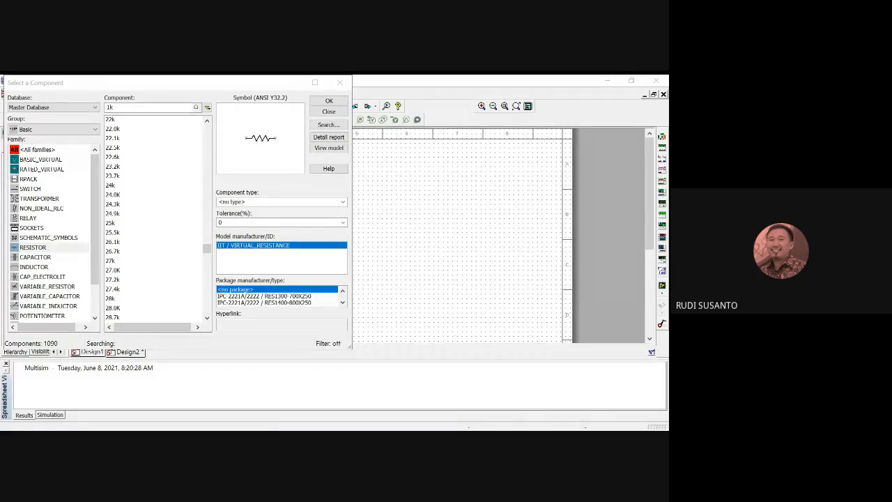
key(alt+Tab)
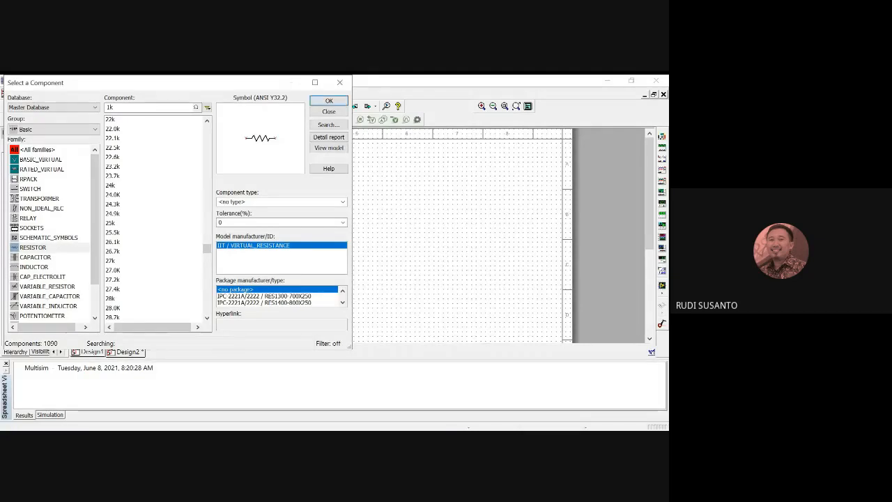
drag(206, 248, 207, 291)
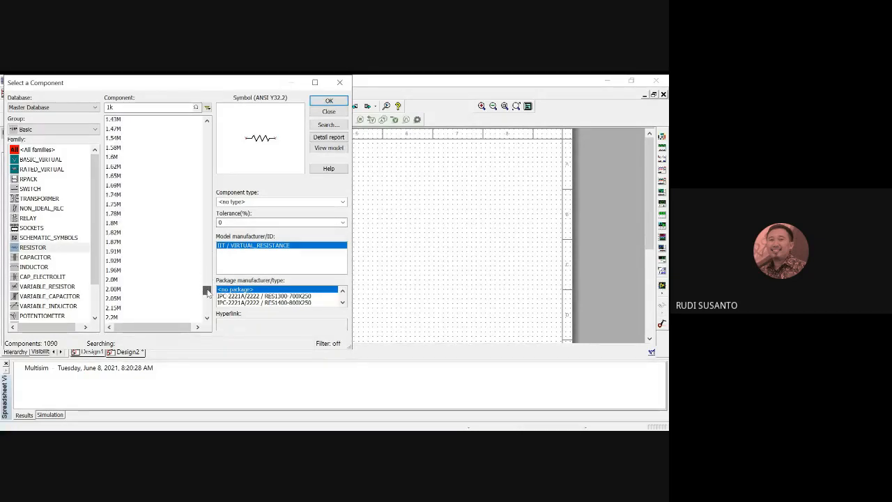
Place a 5k resistor beside the AC source and a second 5k resistor diagonally below it.
click(120, 109)
key(BackSpace)
key(BackSpace)
text(5k)
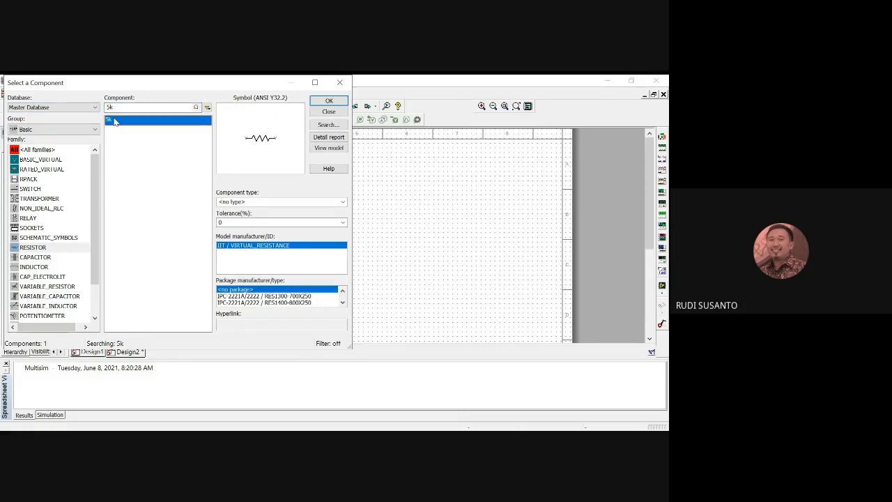
double_click(115, 121)
click(271, 203)
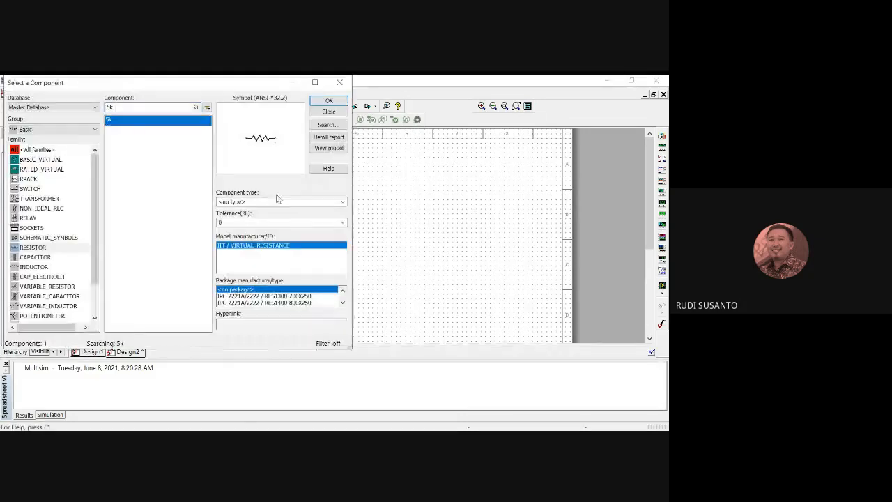
click(339, 83)
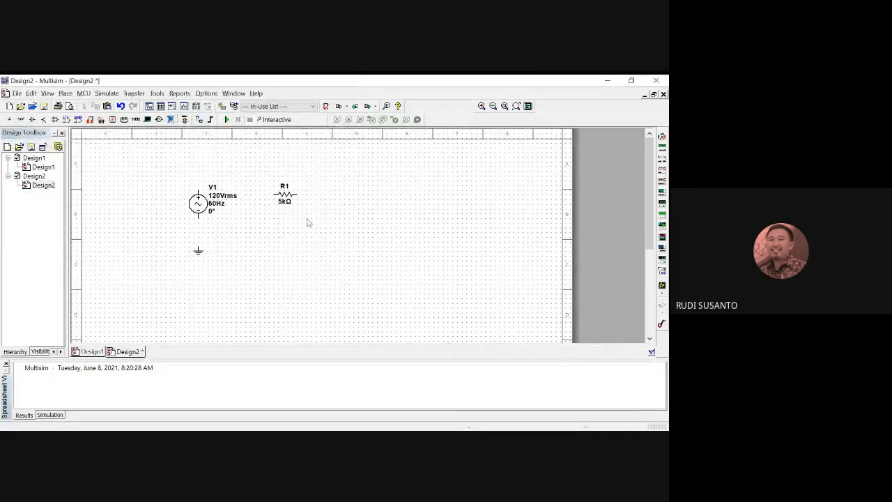
drag(308, 222, 260, 178)
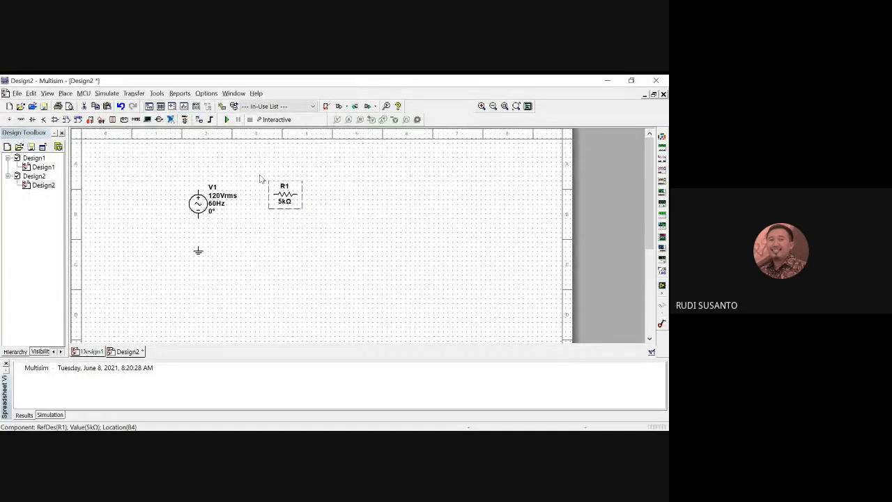
click(329, 232)
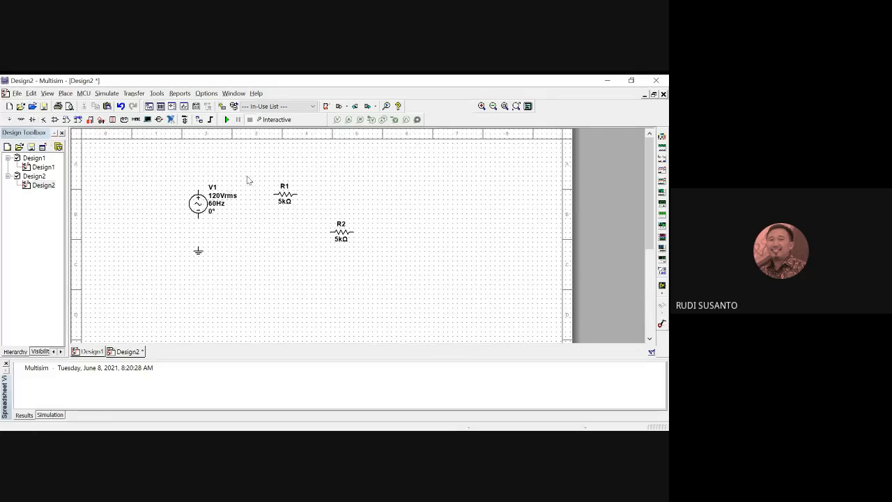
Open the DIODE family of the Diodes group for component selection.
click(30, 121)
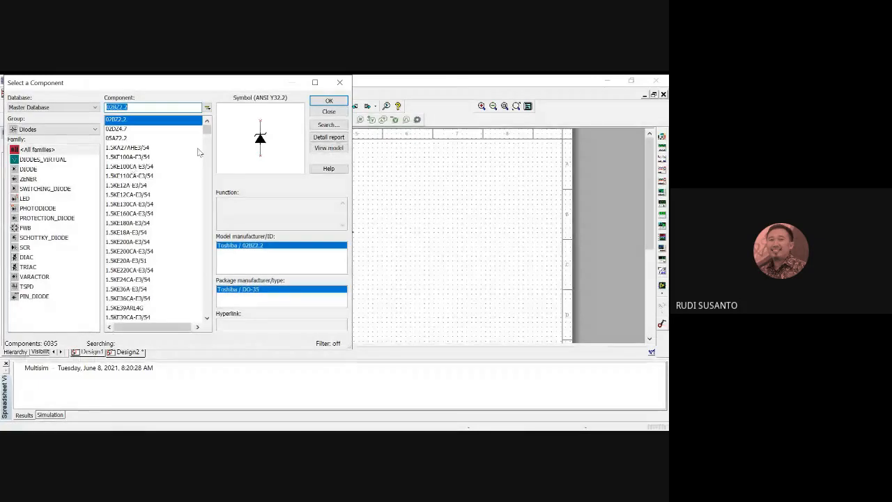
click(62, 172)
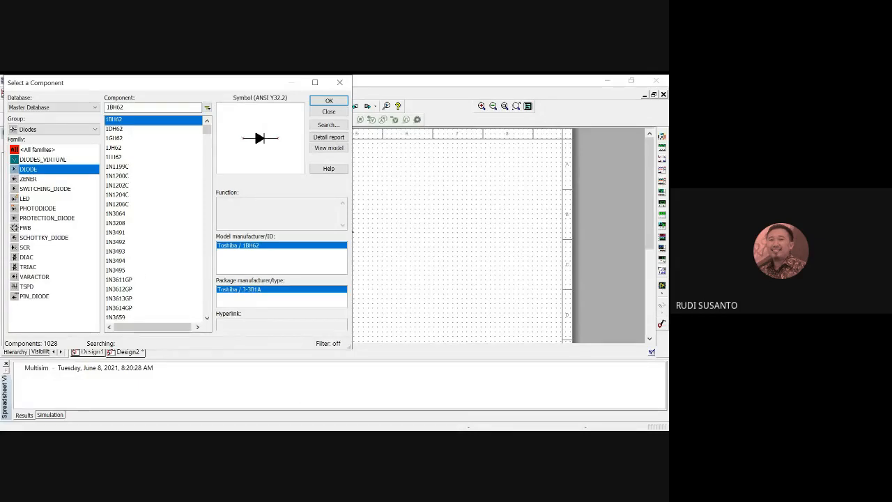
key(alt+Tab)
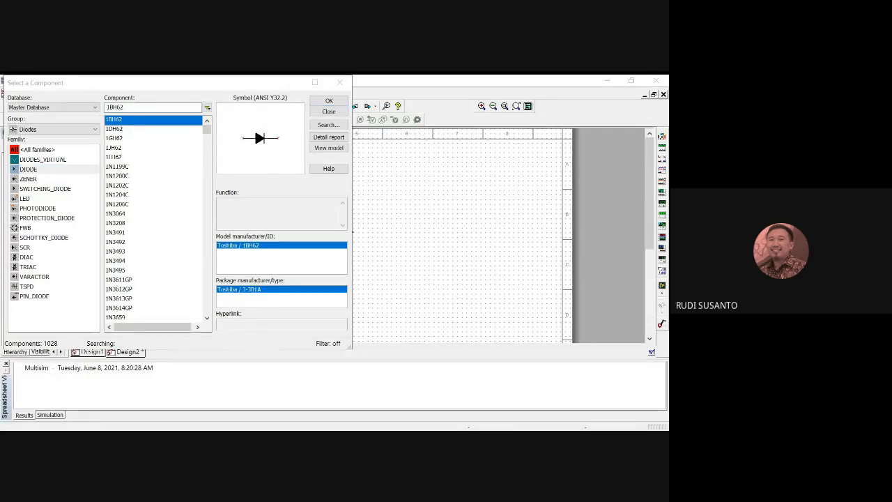
key(alt+Tab)
key(alt+Tab)
key(alt+Tab)
Filter the diodes by 1n400 and place a 1N4001G diode below resistor R1.
click(137, 107)
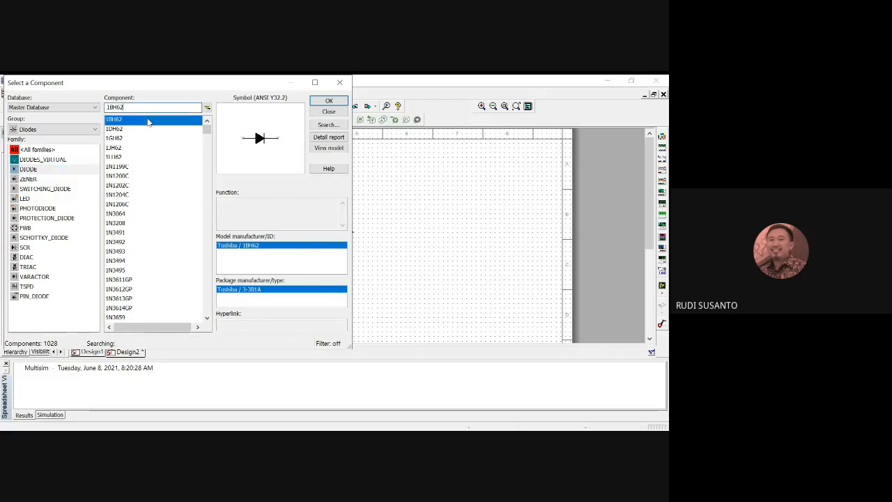
drag(126, 108, 106, 107)
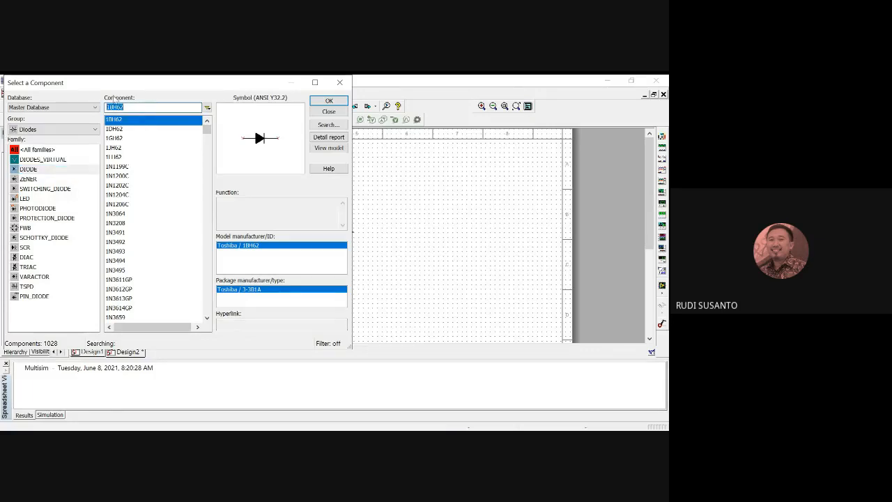
text(1n4)
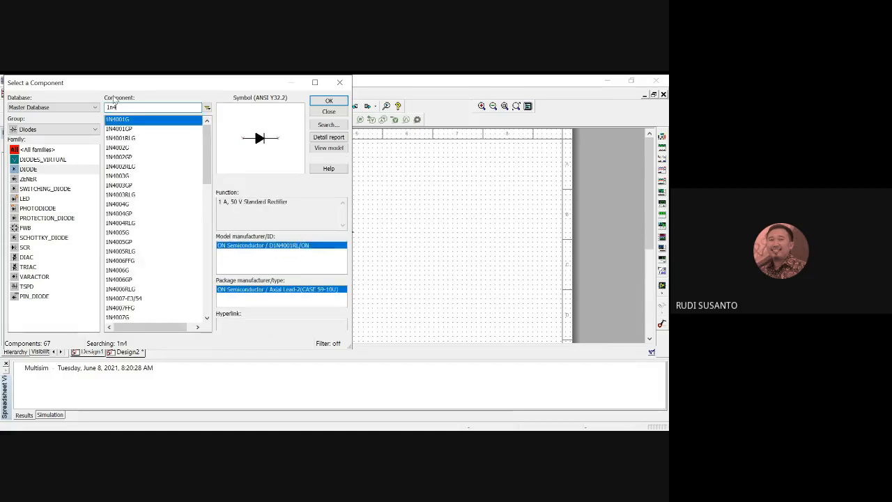
text(00)
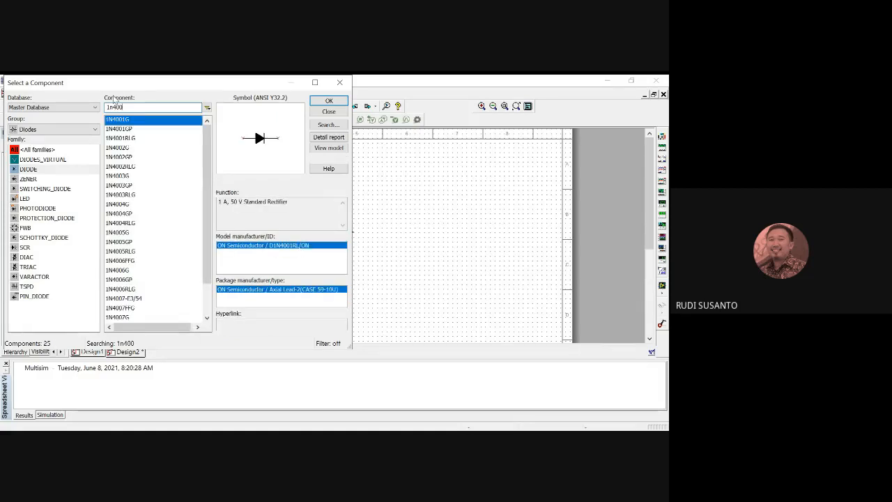
mouse_move(203, 200)
mouse_down()
mouse_move(202, 247)
mouse_move(200, 183)
mouse_up()
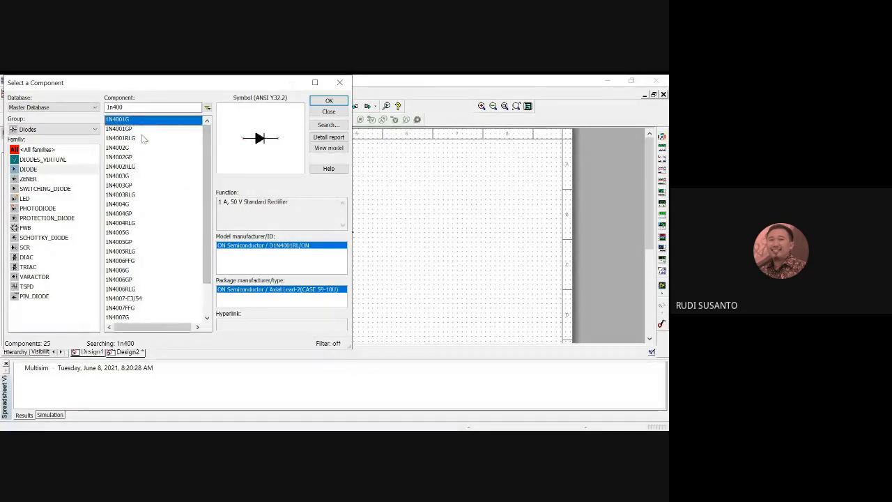
click(327, 102)
click(286, 225)
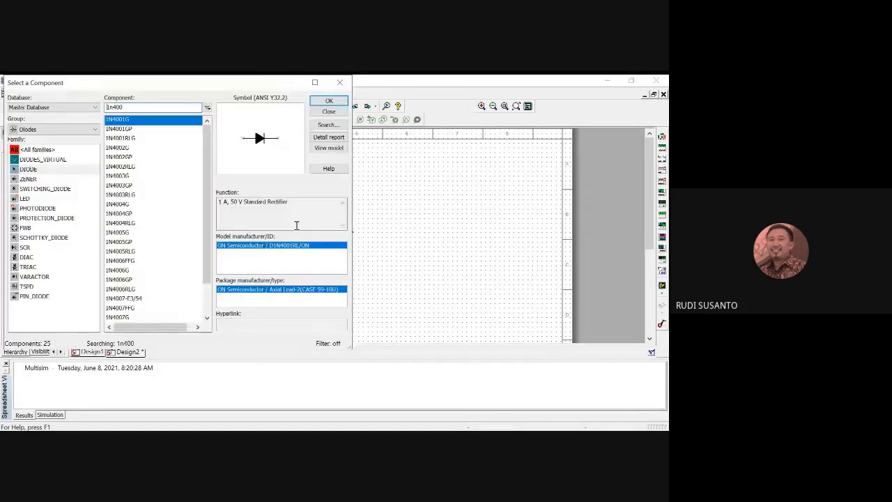
click(342, 82)
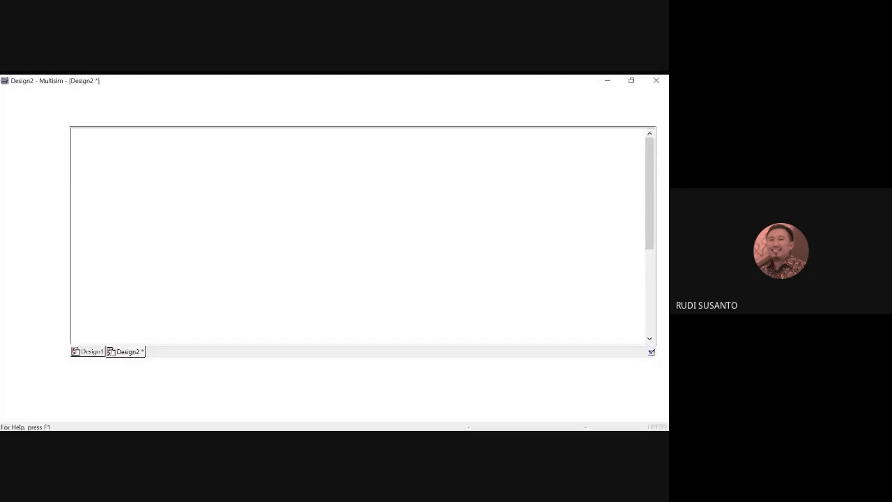
Rotate diode D1 and resistor R2 90° clockwise so both stand vertically.
right_click(295, 232)
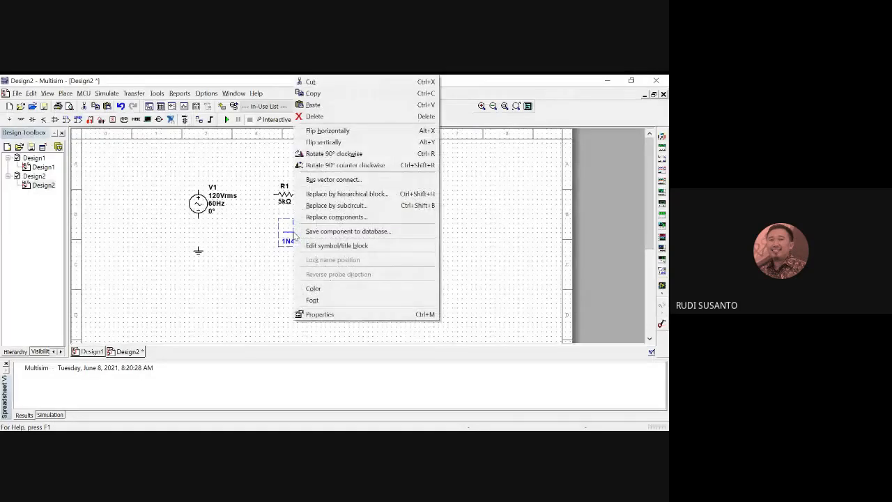
click(318, 153)
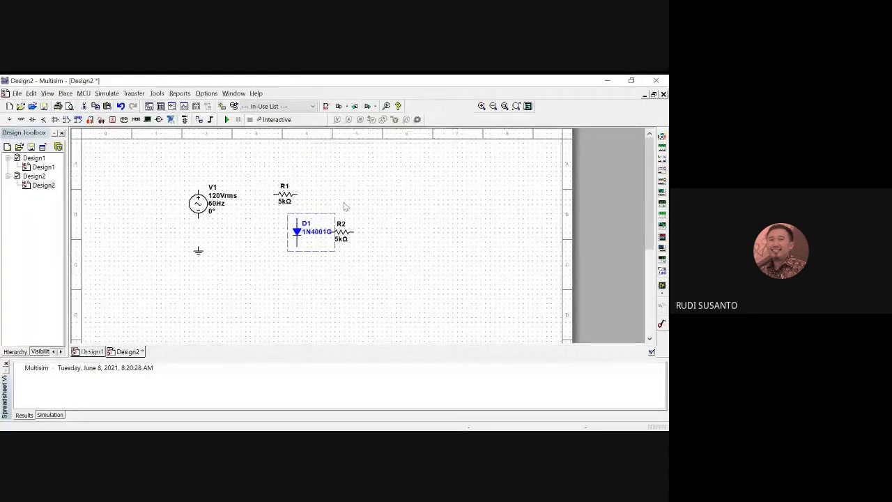
right_click(342, 236)
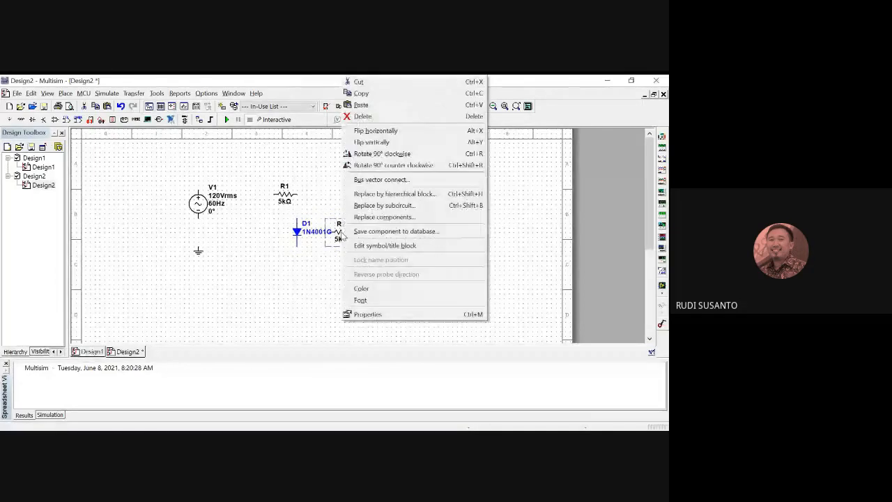
click(382, 153)
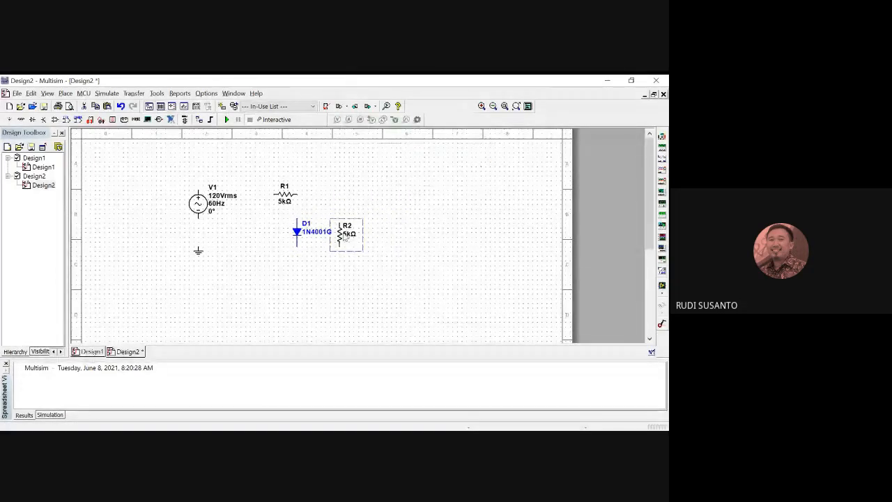
Move R2 up beside D1, and wire R1's near lead to V1's upper terminal with R1 raised above the source.
drag(353, 241, 363, 227)
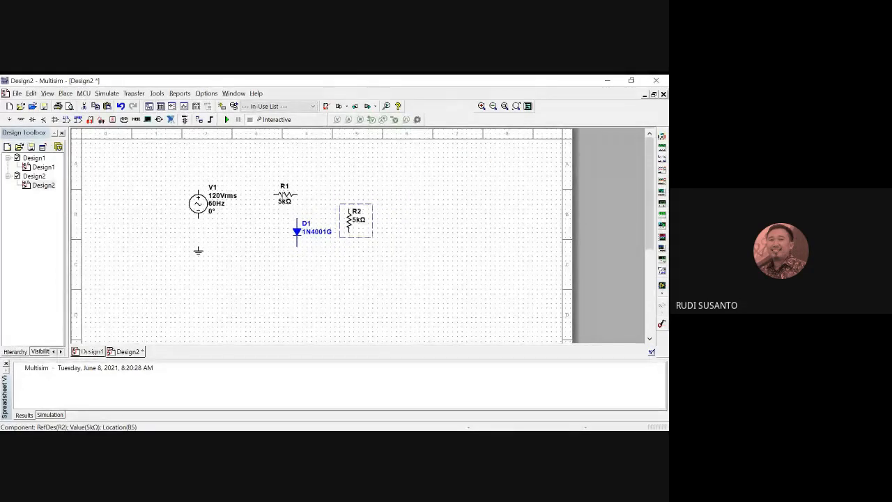
drag(285, 199, 256, 193)
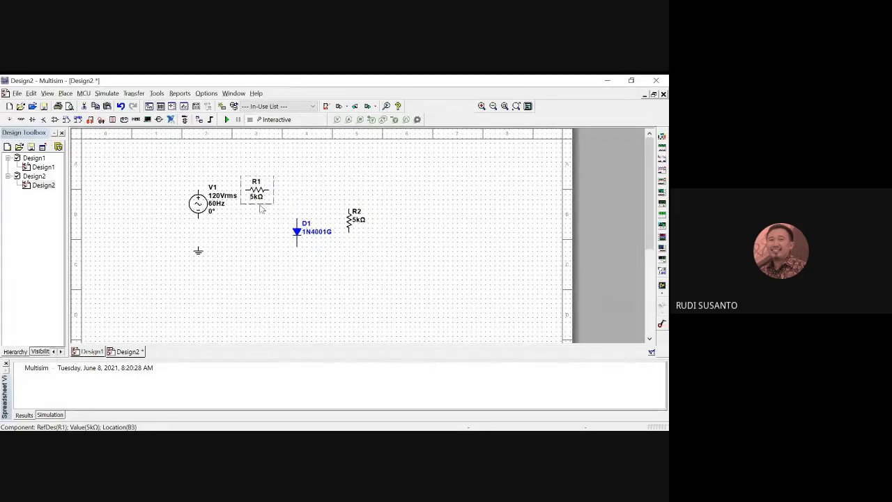
click(245, 189)
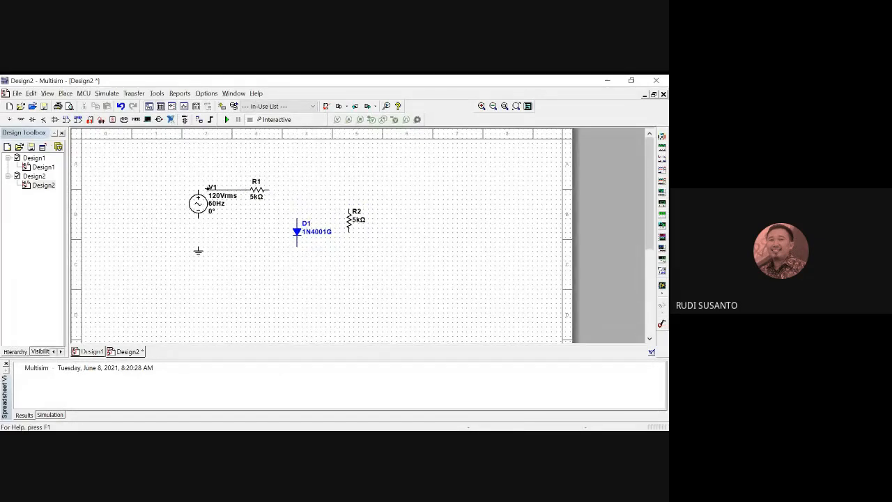
click(199, 189)
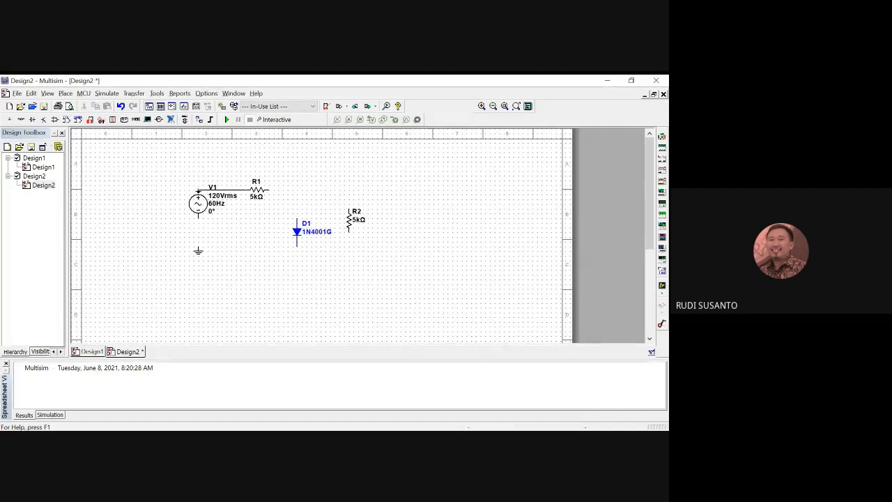
click(257, 185)
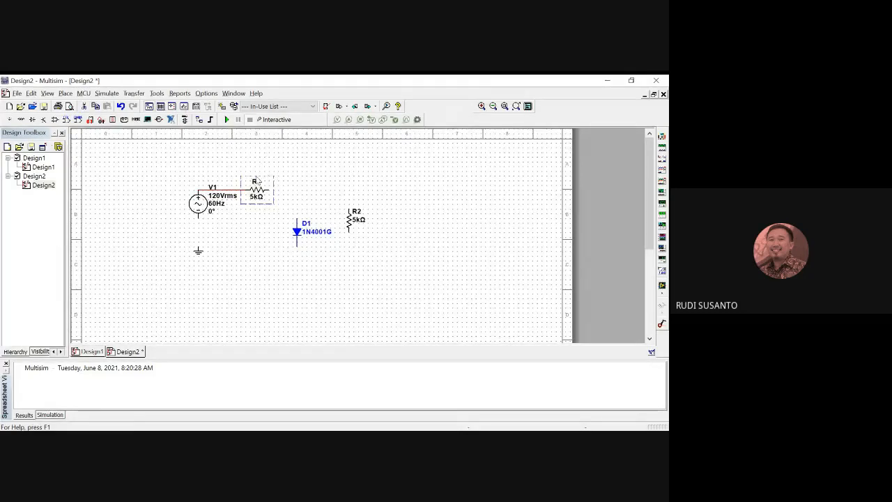
drag(256, 179, 257, 171)
Wire R1's free lead to D1's upper lead and connect R2's upper lead to that same wire.
click(300, 194)
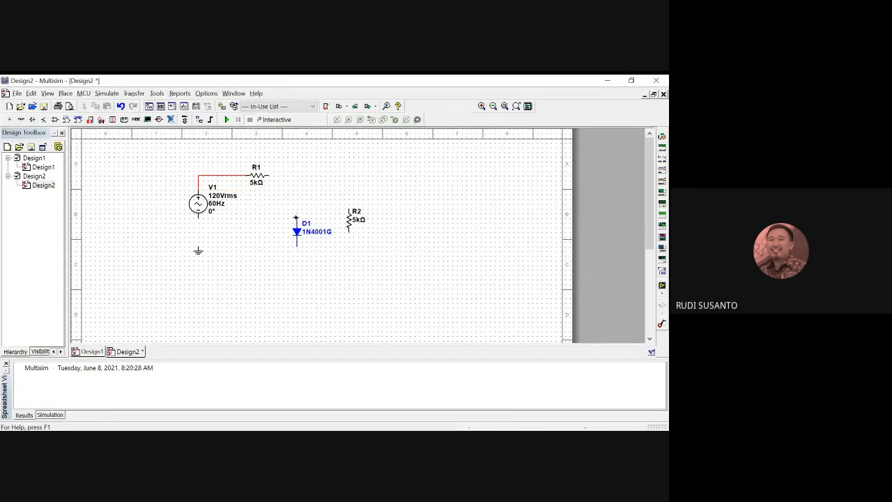
click(296, 216)
click(268, 176)
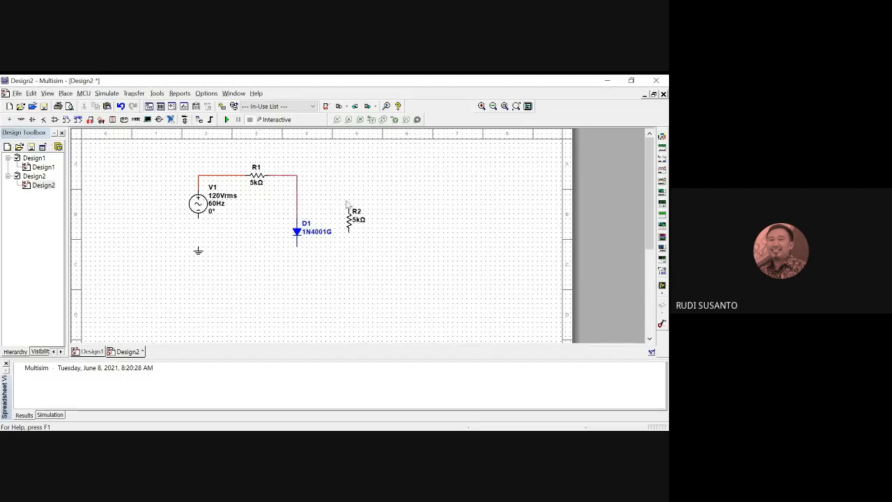
drag(350, 211, 293, 169)
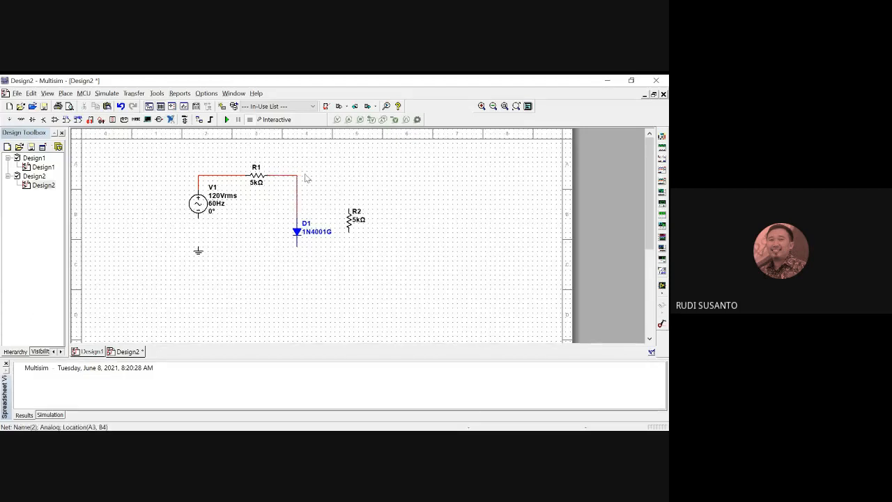
click(349, 212)
click(297, 176)
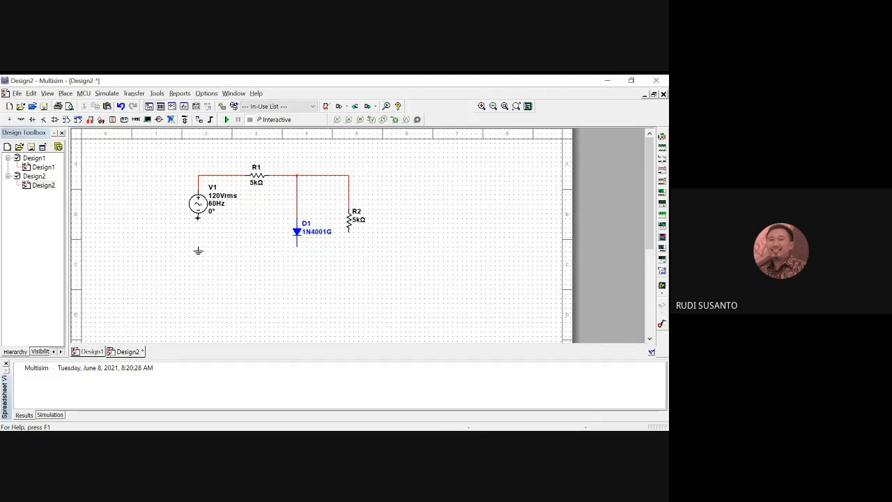
Wire V1's lower terminal to the ground symbol and move the ground further down.
click(197, 217)
click(198, 250)
drag(201, 259, 200, 276)
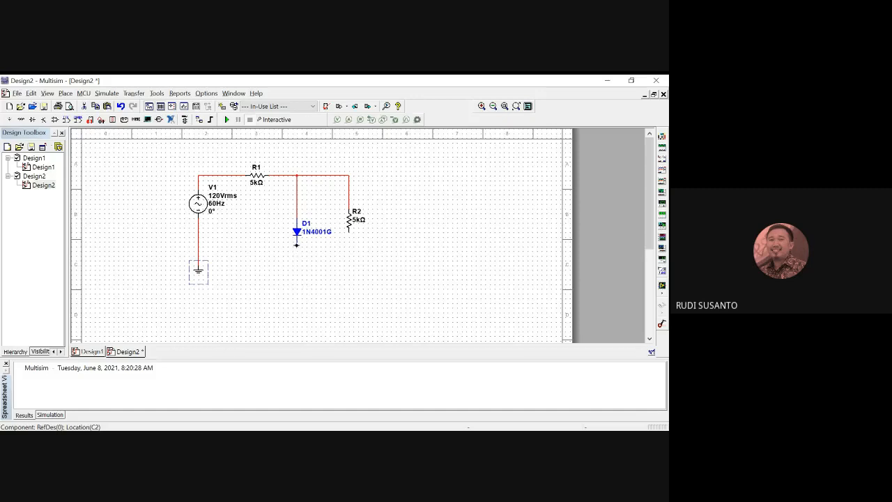
Connect the lower leads of D1 and R2 to the ground line through a return wire running just above the ground symbol.
click(297, 244)
click(198, 246)
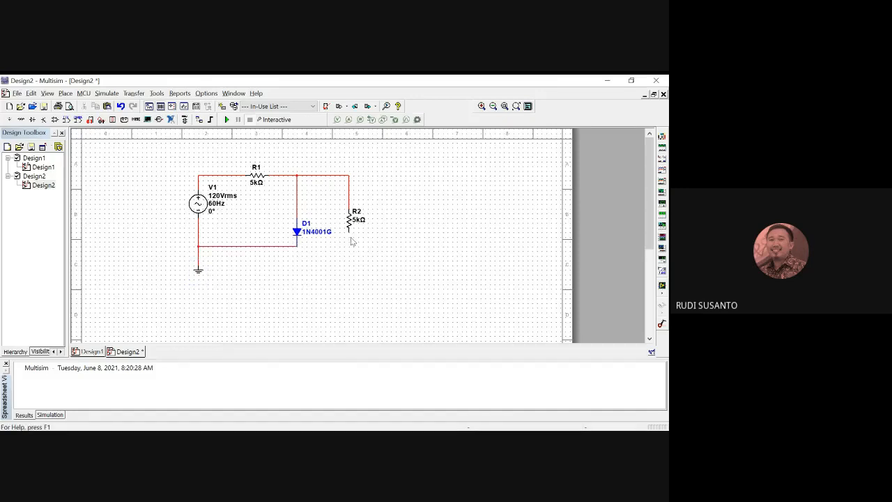
mouse_move(286, 245)
mouse_down()
mouse_move(281, 258)
mouse_move(293, 255)
mouse_up()
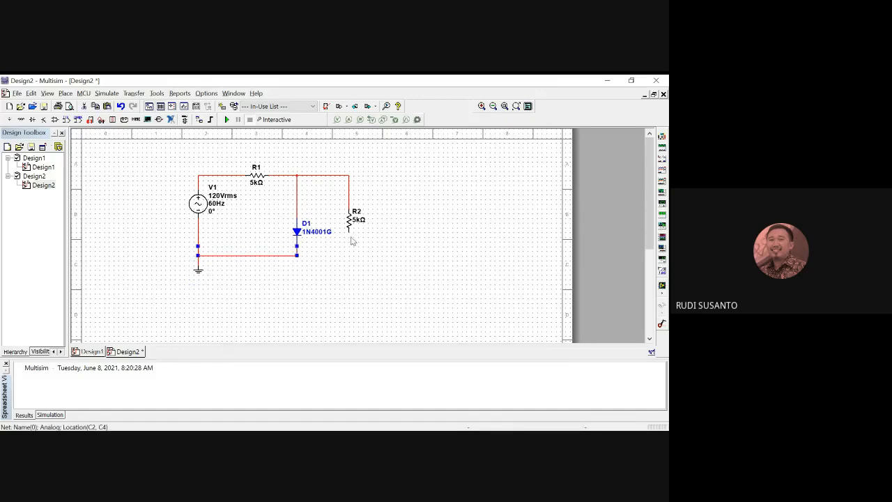
click(349, 231)
click(297, 255)
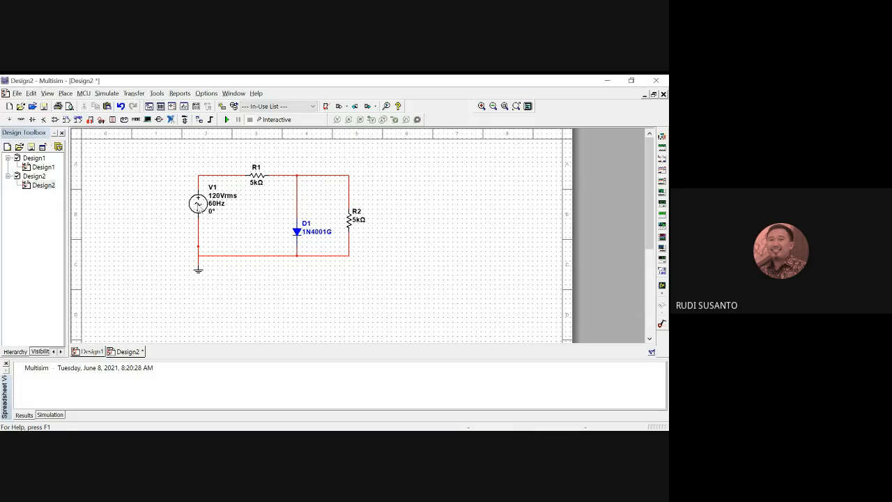
Set AC source V1 to an RMS voltage of 6 V and a frequency of 200 Hz.
right_click(197, 205)
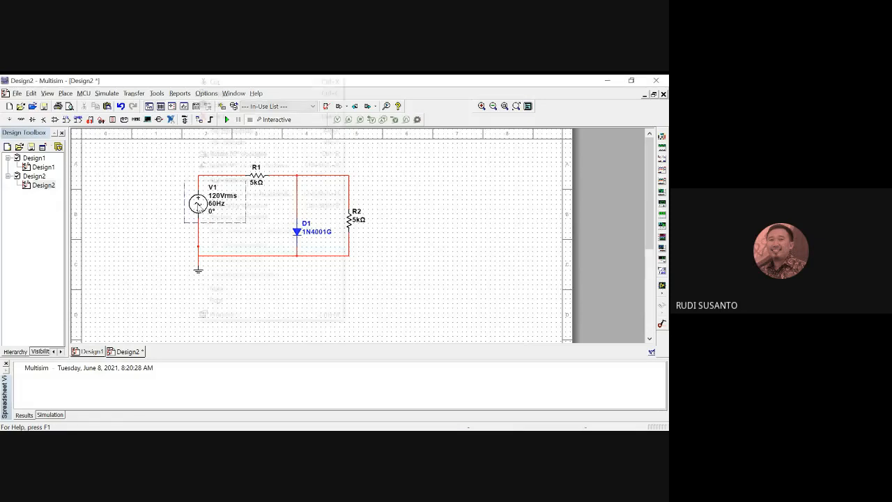
double_click(196, 204)
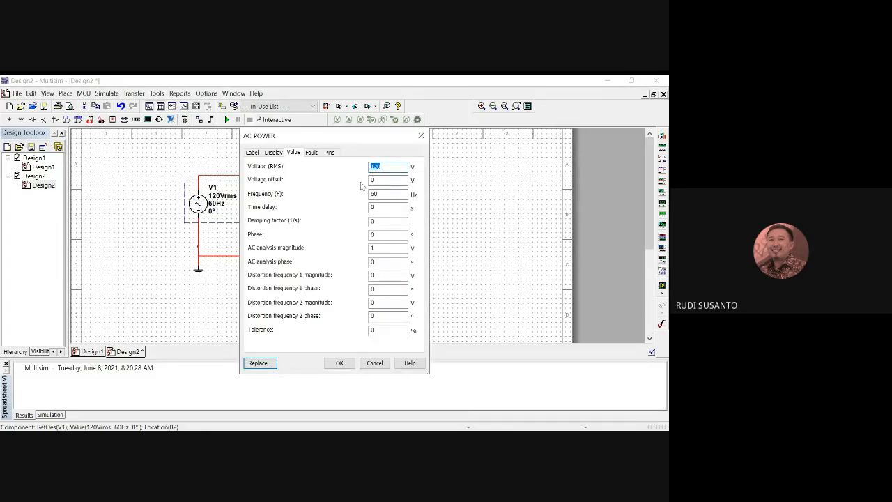
text(6)
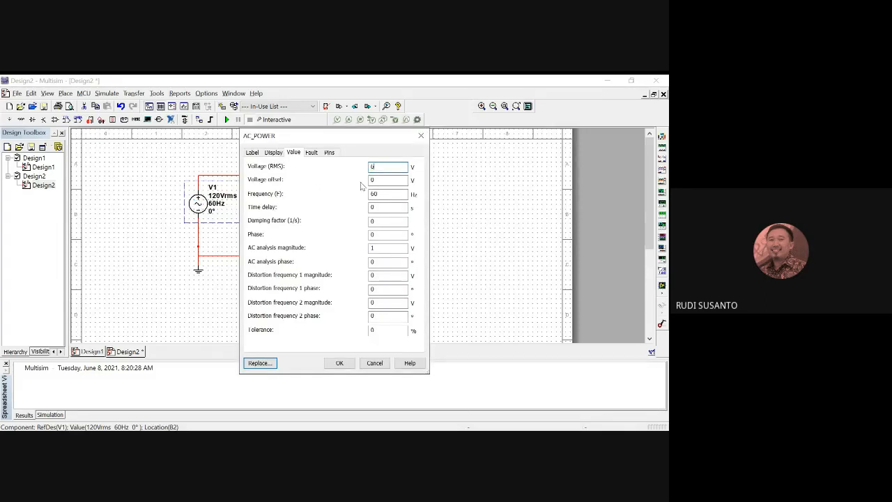
key(Tab)
key(Tab)
text(200)
click(344, 367)
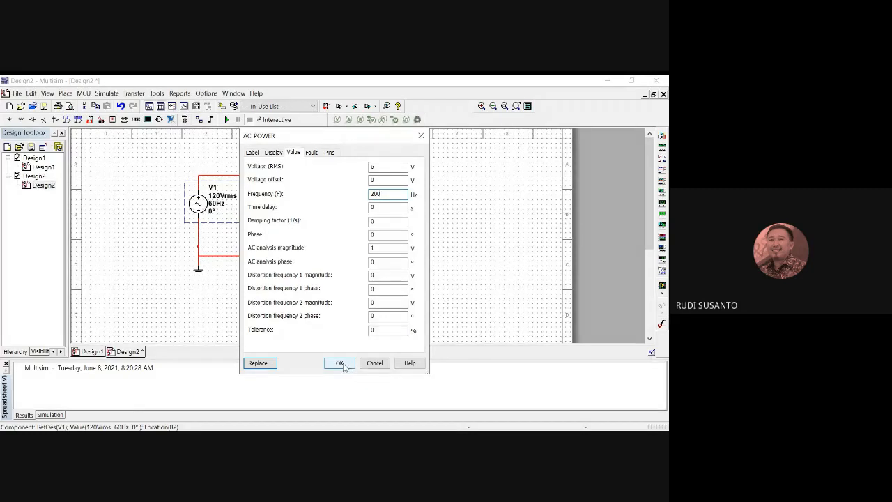
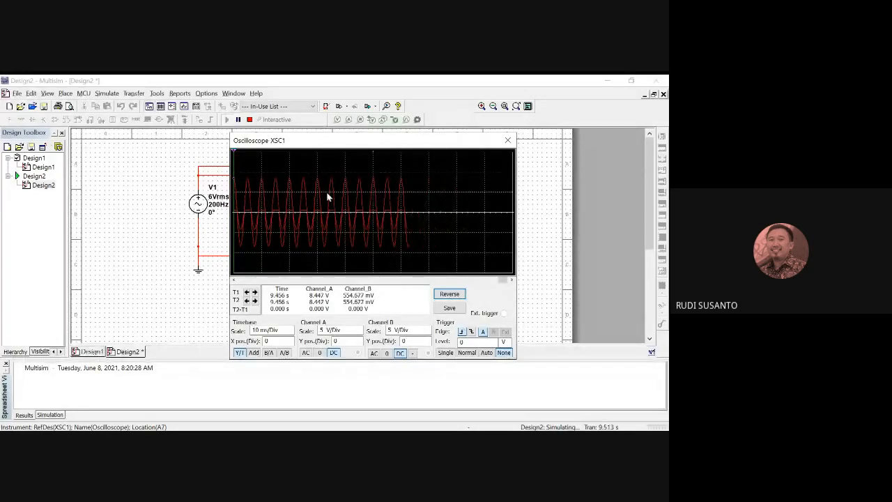
Set the oscilloscope trigger mode to Single.
click(445, 353)
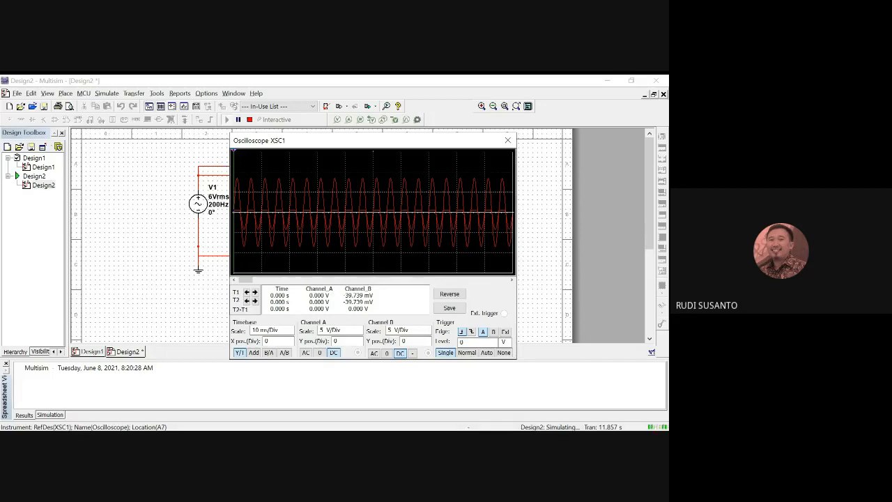
click(345, 199)
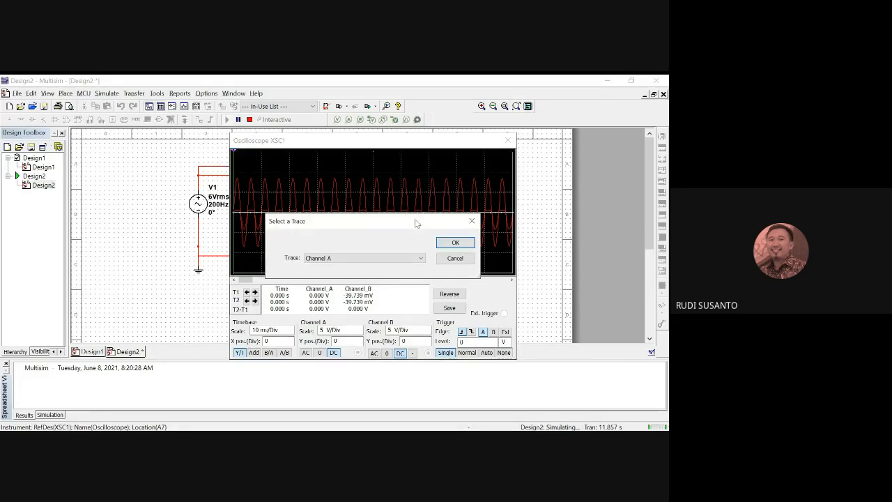
click(420, 262)
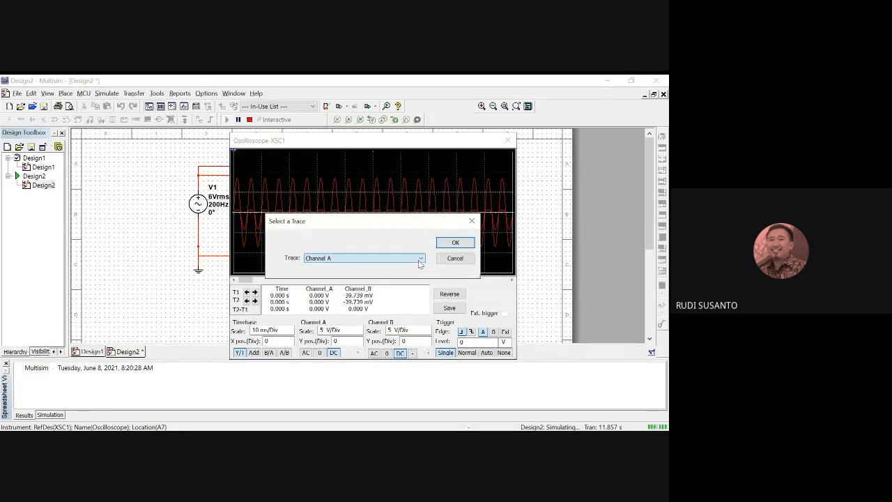
click(473, 221)
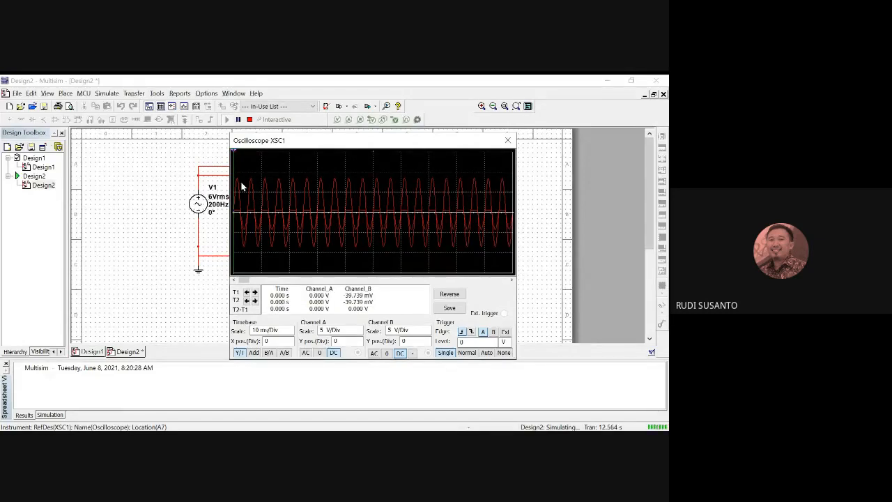
Place oscilloscope cursor 2 on a positive peak at about 31.2 ms and advance it to the Y value 8.456.
drag(234, 177, 237, 177)
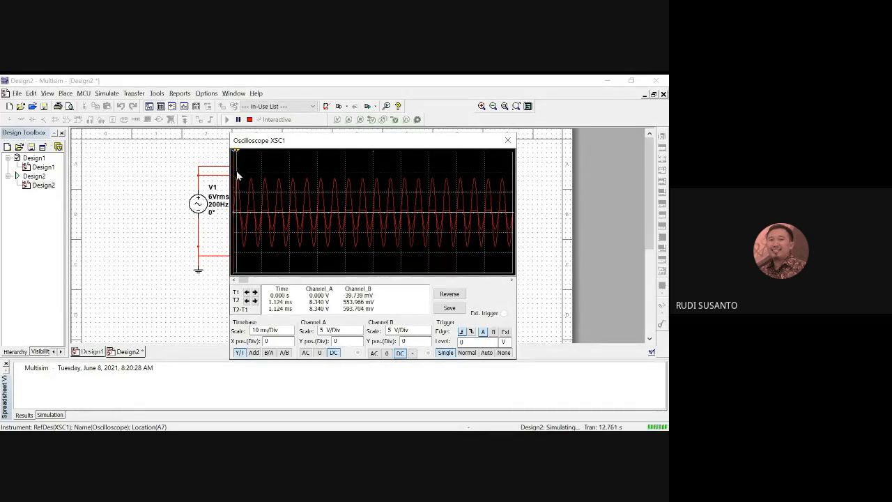
drag(235, 168, 321, 178)
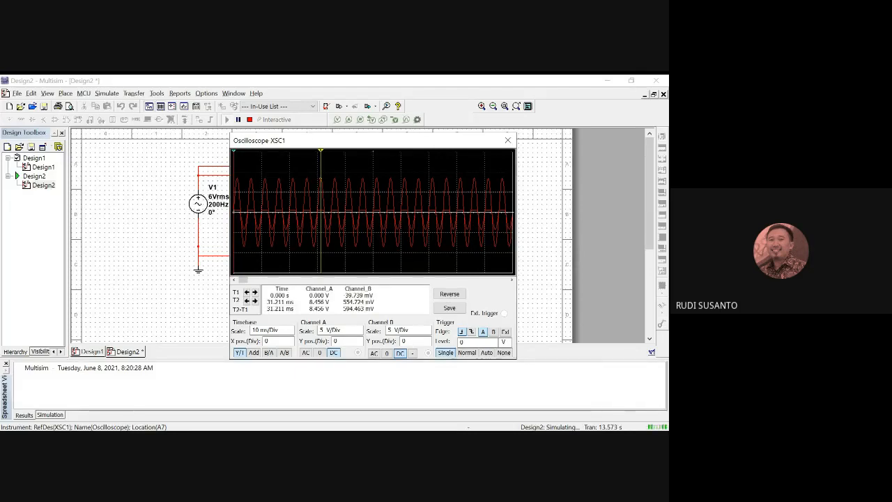
key(ctrl+1)
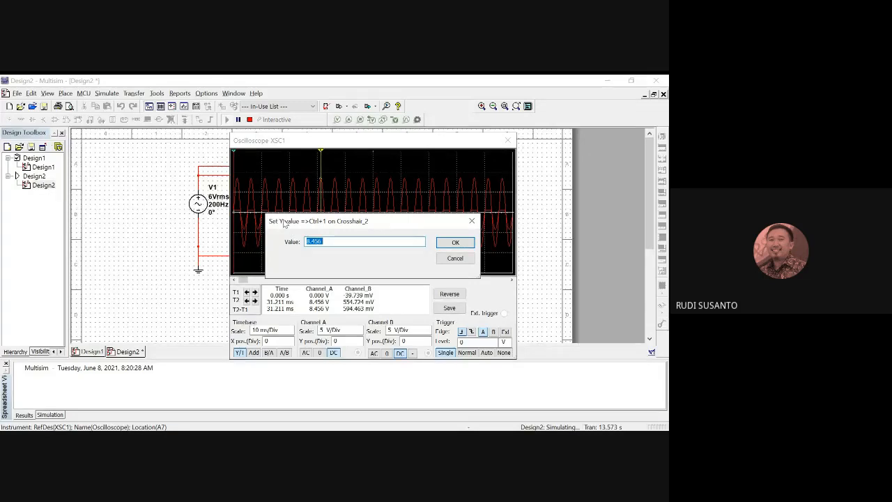
click(455, 243)
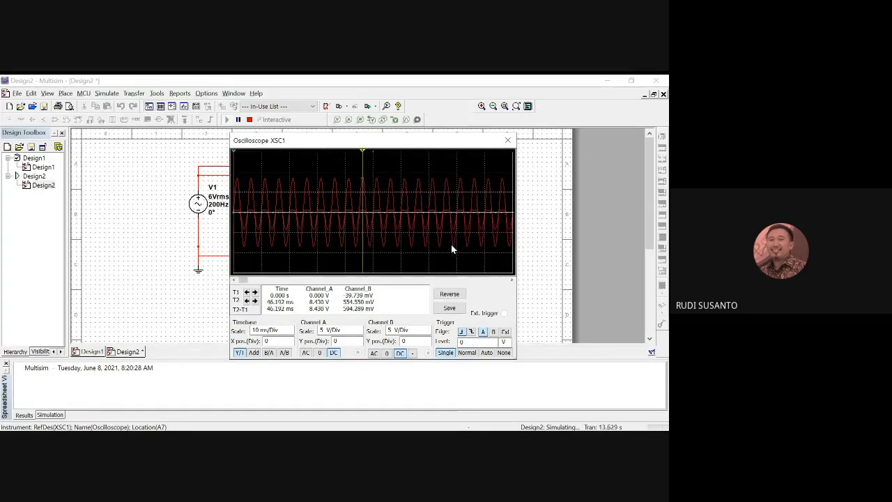
Move oscilloscope cursor 2 to a negative peak and check its Y value.
drag(363, 187, 362, 215)
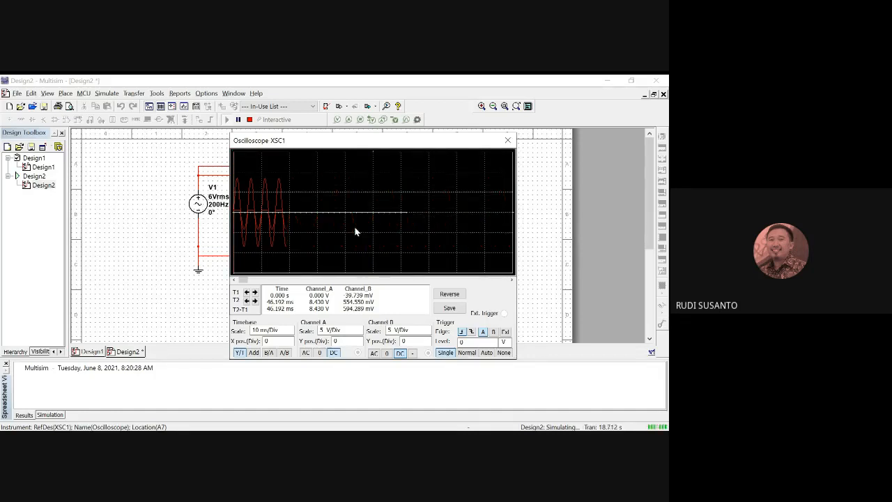
drag(362, 211, 352, 216)
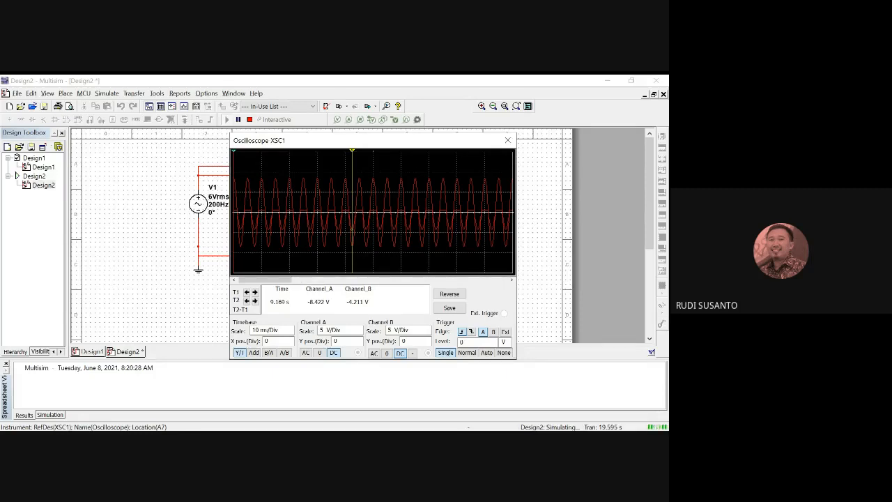
key(ctrl+1)
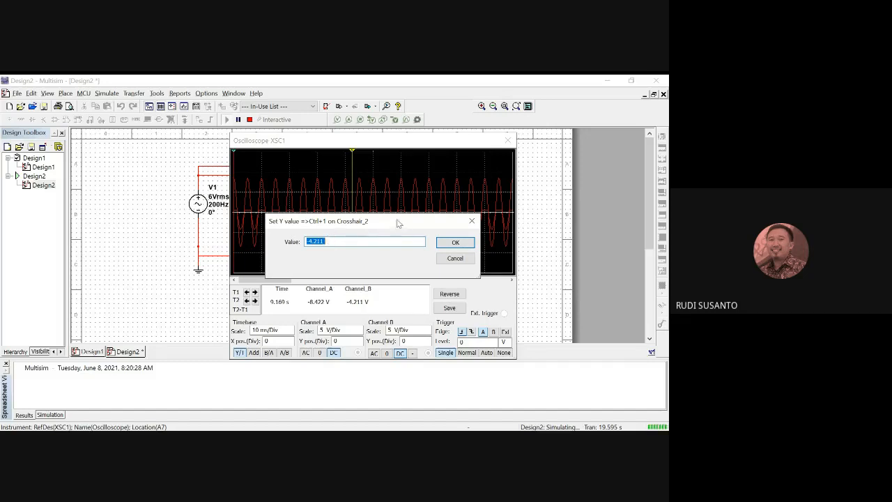
drag(399, 225, 471, 257)
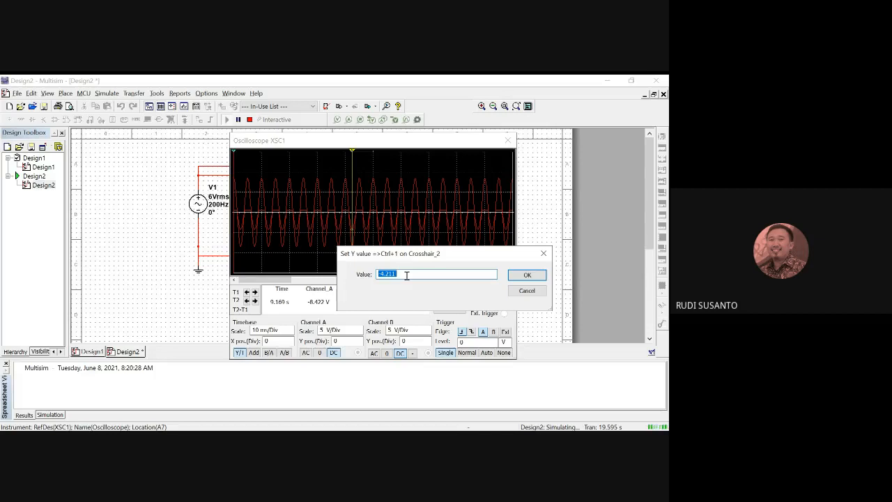
click(546, 254)
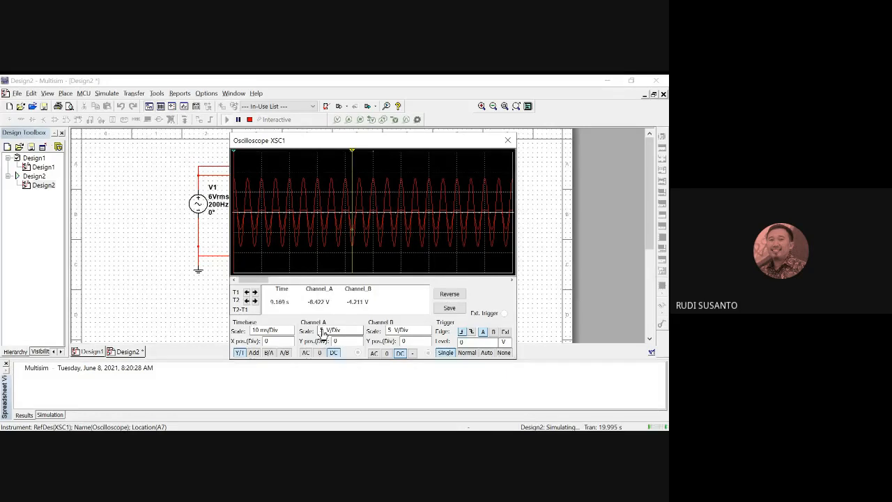
Set the oscilloscope timebase to 2 ms/Div and place cursor 2 on a positive peak of the input waveform.
click(258, 335)
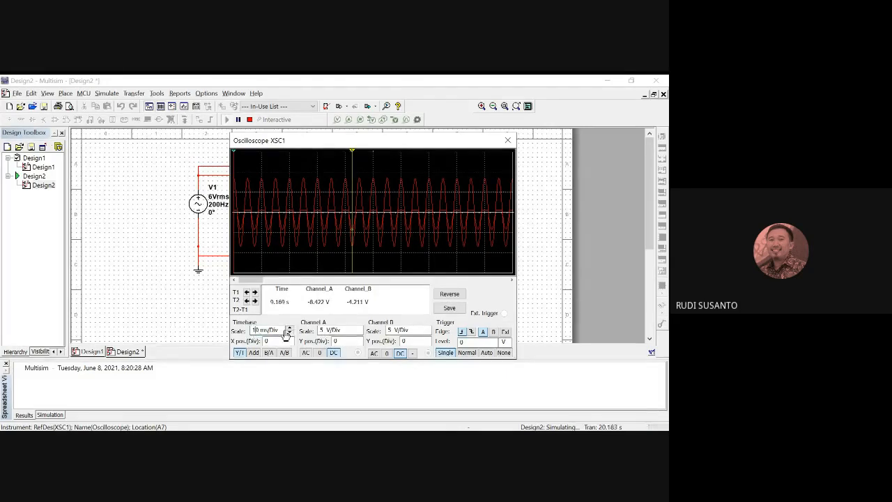
click(290, 335)
click(290, 334)
drag(352, 225, 374, 219)
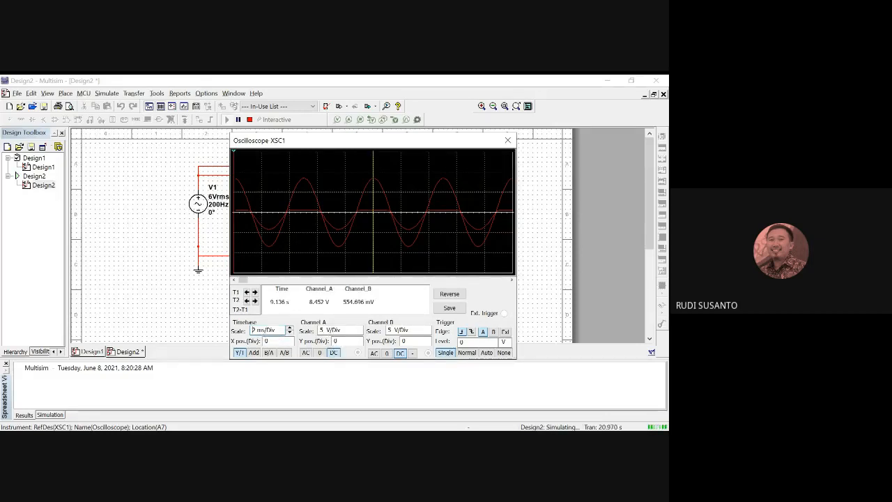
Set the oscilloscope trigger mode to None so the waveforms sweep continuously.
key(alt+Tab)
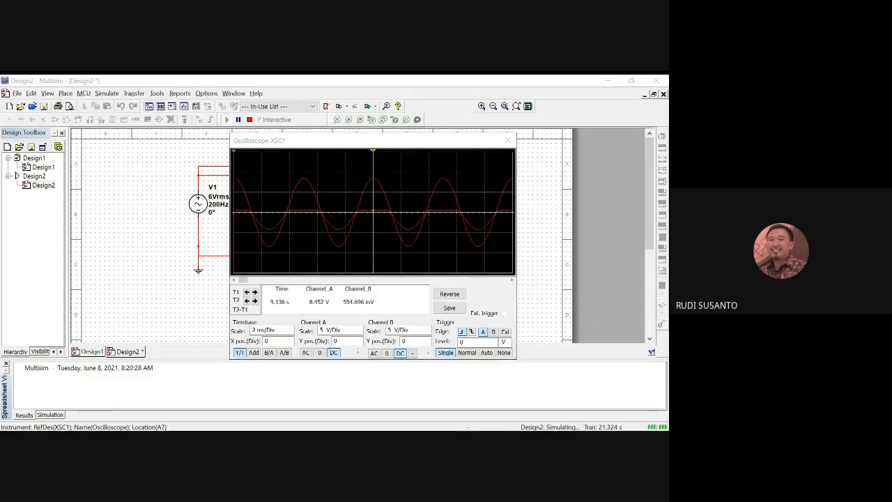
click(373, 297)
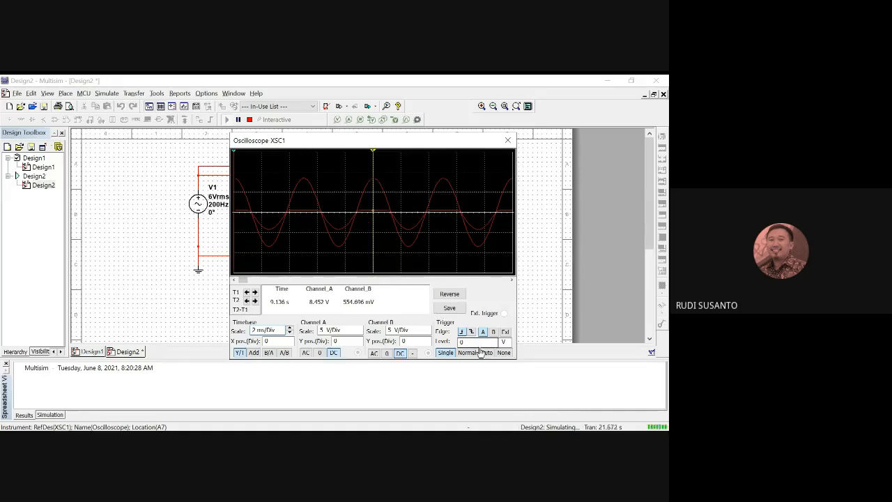
click(502, 353)
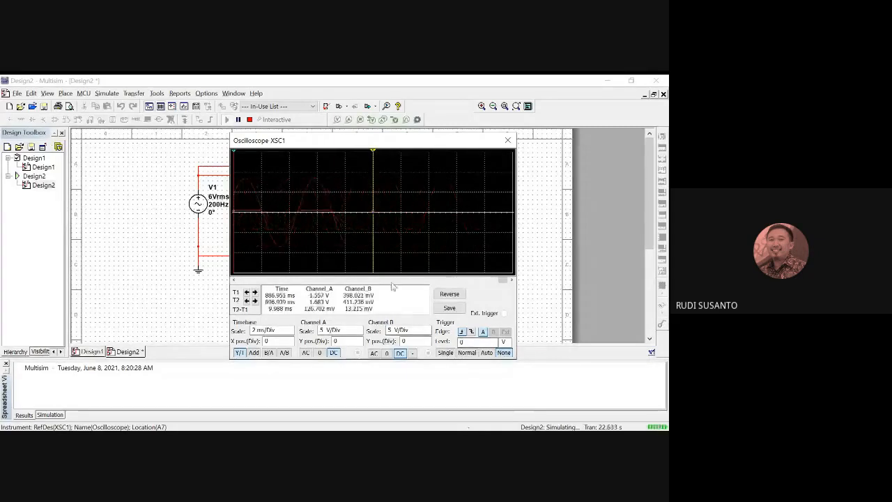
Reposition the oscilloscope window beside the circuit so that V1, R1, D1 and R2 are uncovered.
drag(436, 162, 493, 275)
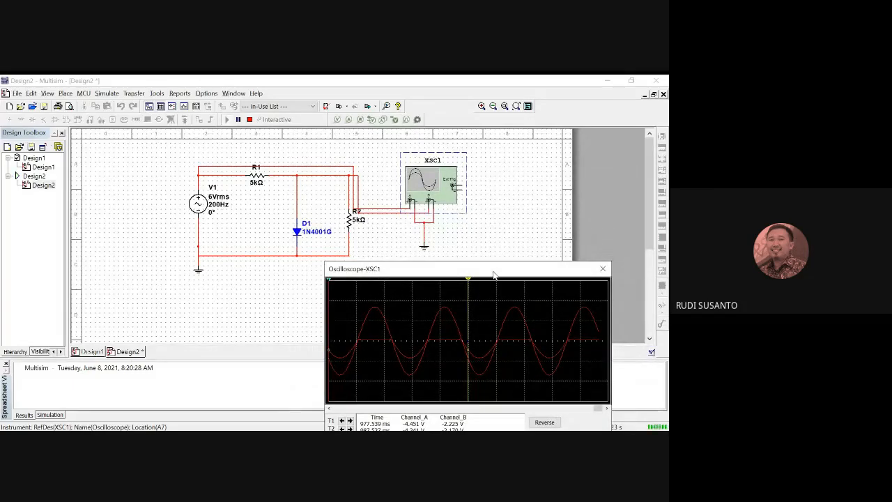
drag(494, 275, 511, 181)
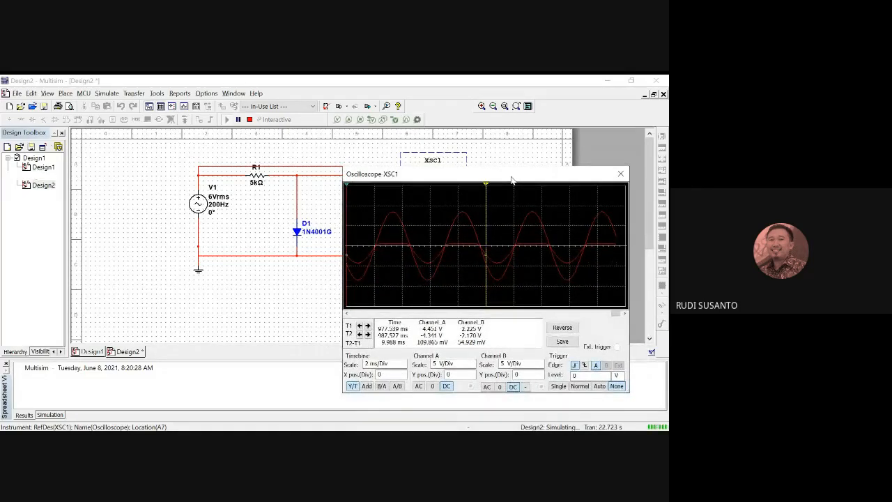
drag(511, 181, 550, 157)
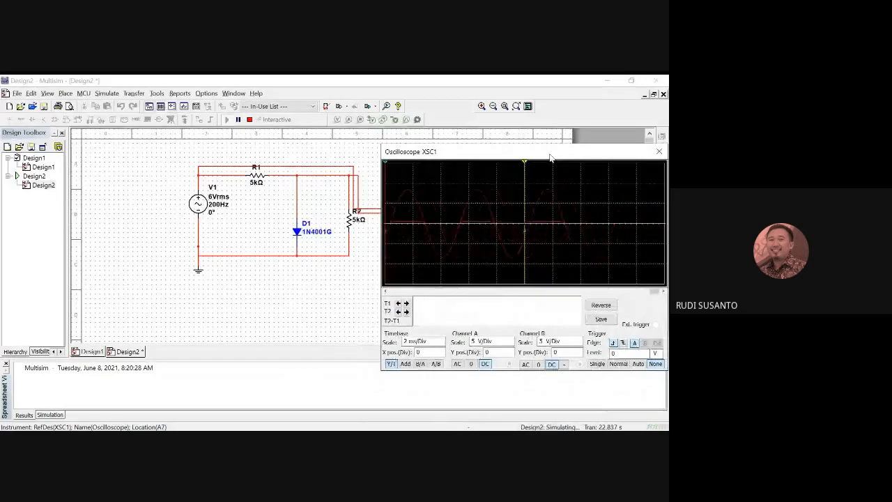